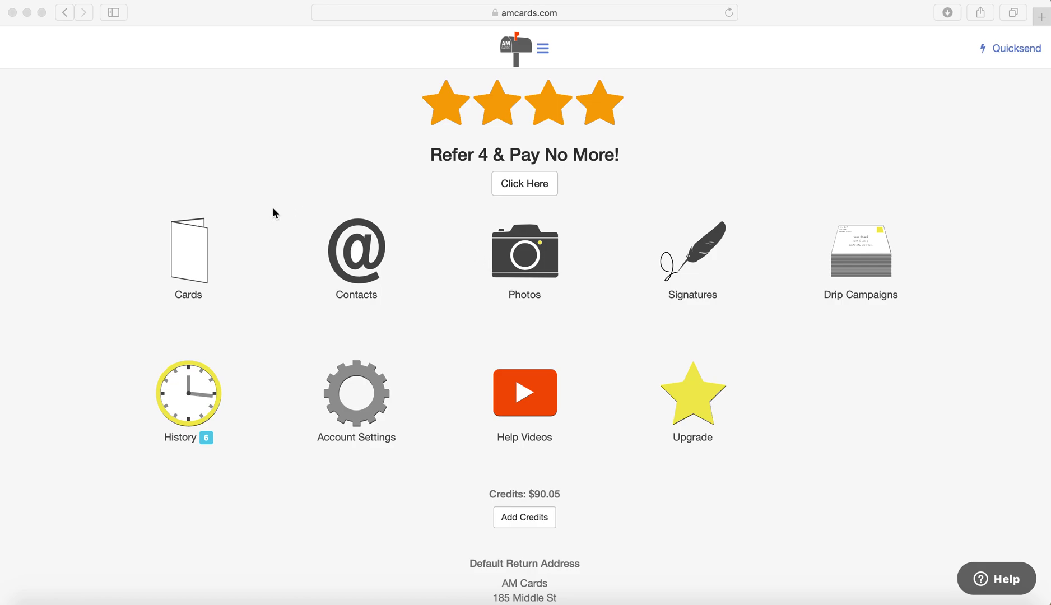
- Open the Cards catalogue from the AMcards account dashboard
click(190, 247)
- Filter the catalogue to Featured & New and open the red Happy New Year card for editing
click(188, 244)
scroll(489, 274, down, 2)
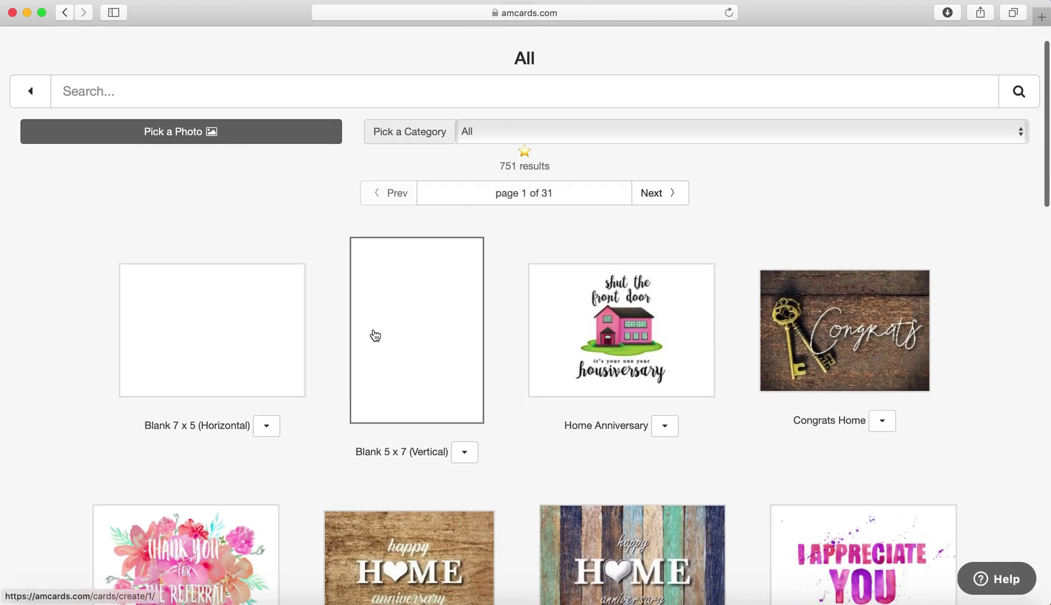
click(516, 133)
click(513, 122)
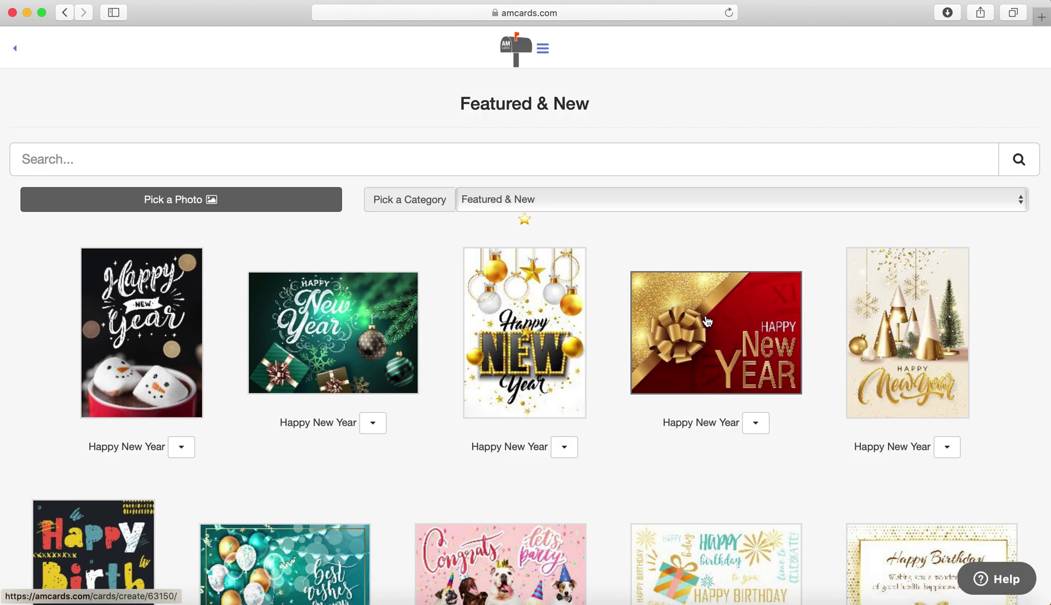
click(704, 342)
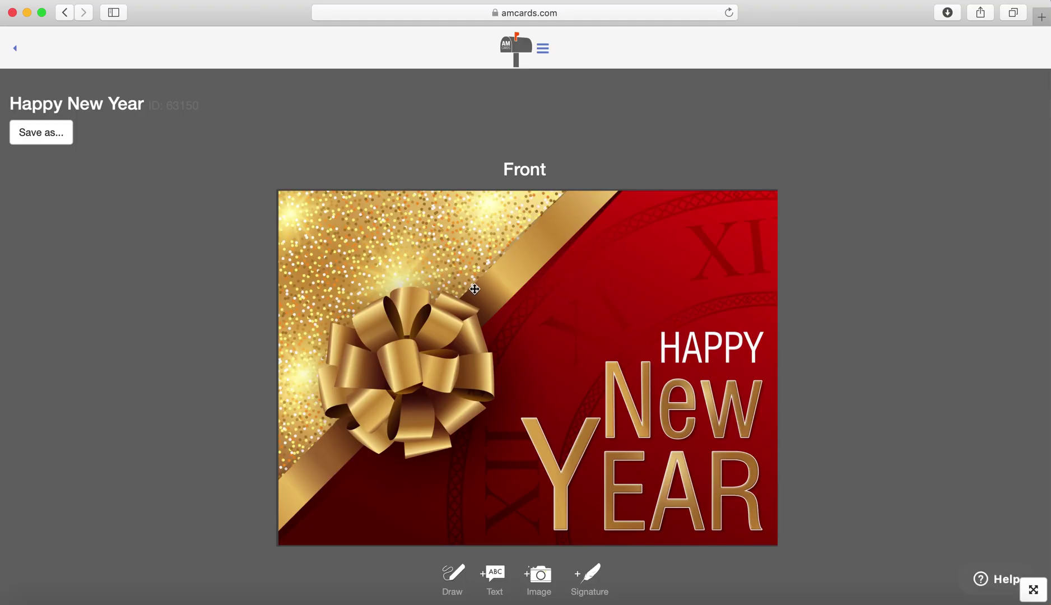
- Place the family photo on the inside top panel and enlarge it
scroll(475, 289, down, 10)
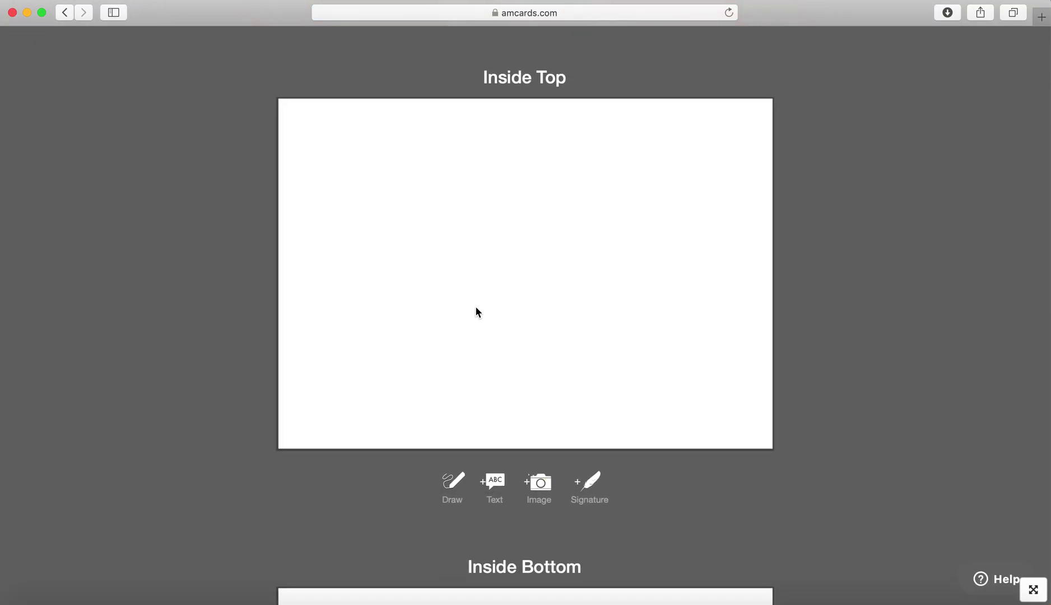
click(540, 486)
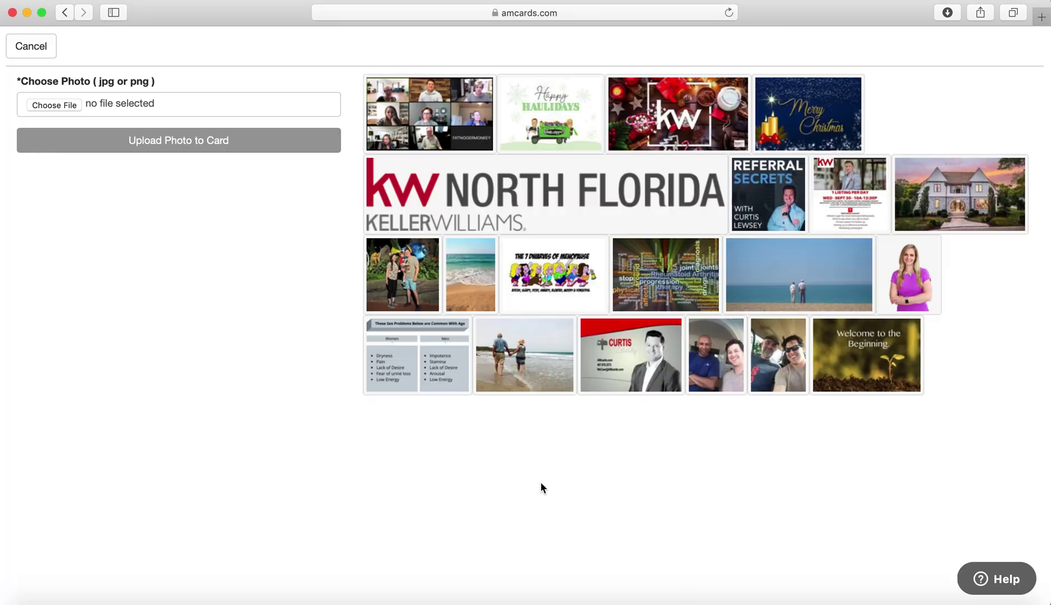
click(401, 280)
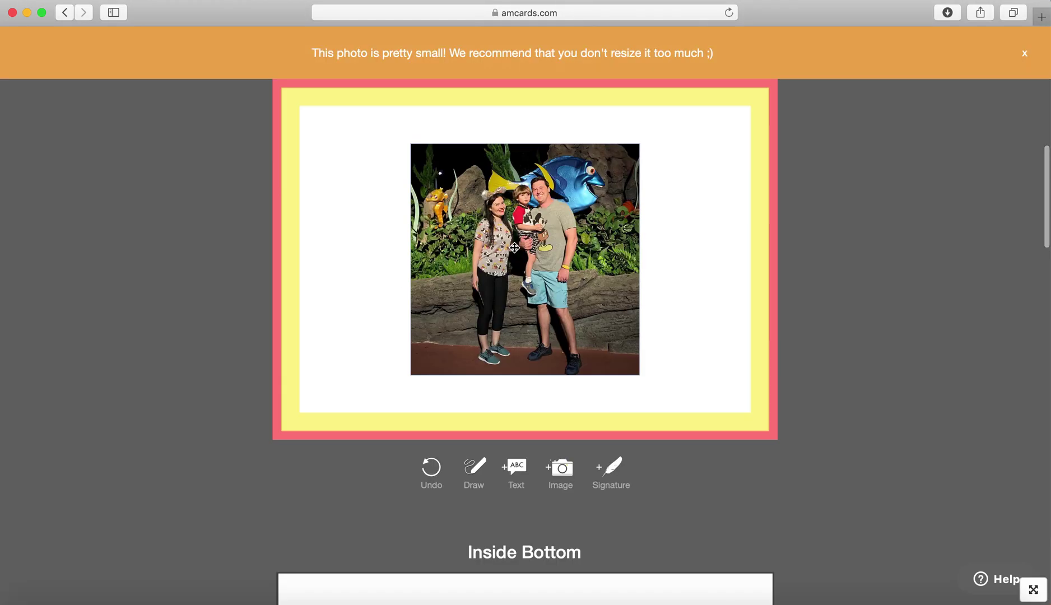
drag(640, 327, 735, 345)
- Tilt the photo slightly clockwise and centre it horizontally on the panel
scroll(604, 348, up, 2)
drag(604, 348, 571, 327)
drag(521, 120, 537, 117)
drag(573, 314, 581, 303)
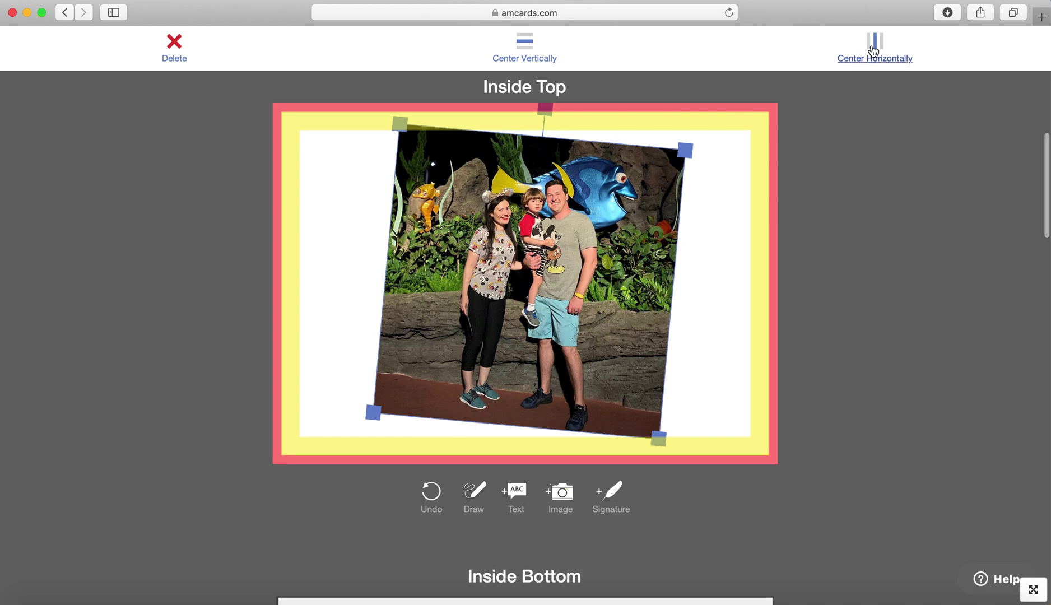
click(873, 42)
click(872, 266)
drag(650, 280, 658, 280)
click(711, 304)
- Write an inside message: first-name greeting with comma, then the pasted New Year text ending in a comma
scroll(711, 304, down, 9)
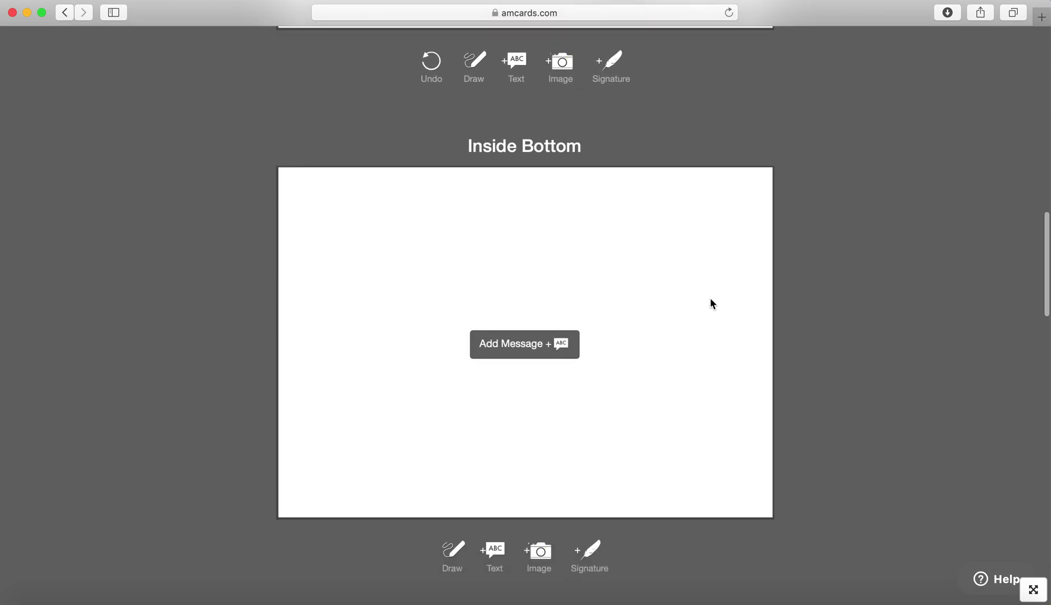
click(530, 288)
click(269, 49)
click(237, 69)
text(,)
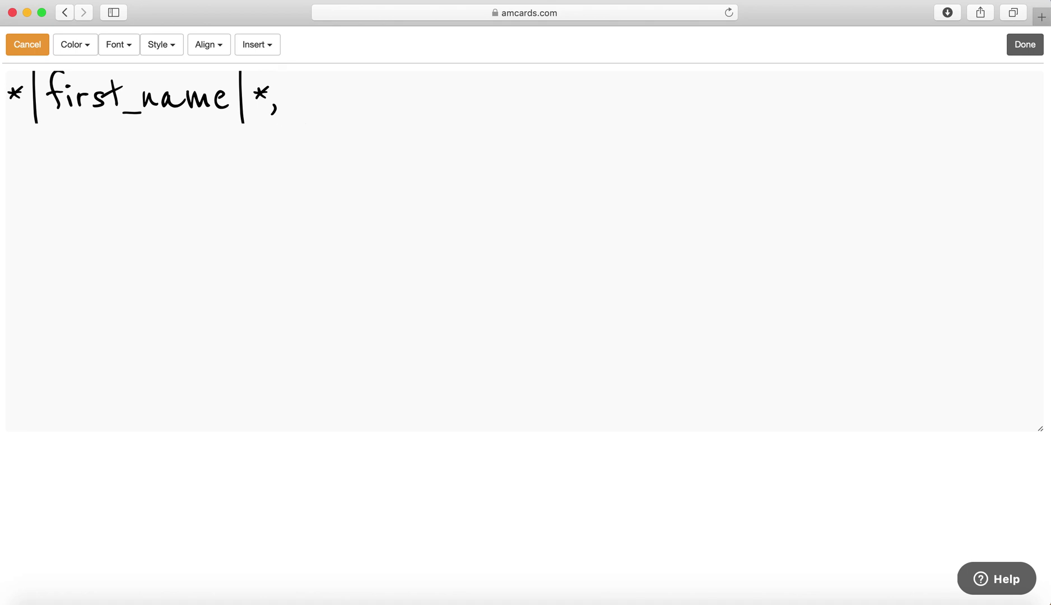
key(Return)
key(Return)
text(From my family to yours, we want to wish you a magical year ahead! I appreciate you and wish you health, happiness, and prosperity!  With Care, Prayer & Love)
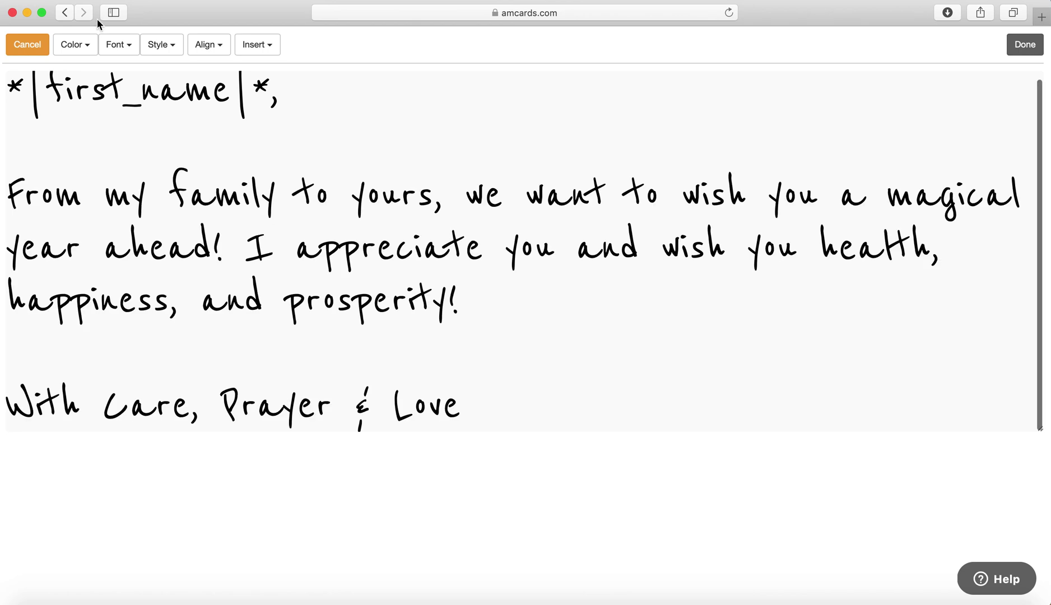
text(,)
- Colour the message text navy and finish editing it
click(87, 49)
click(111, 74)
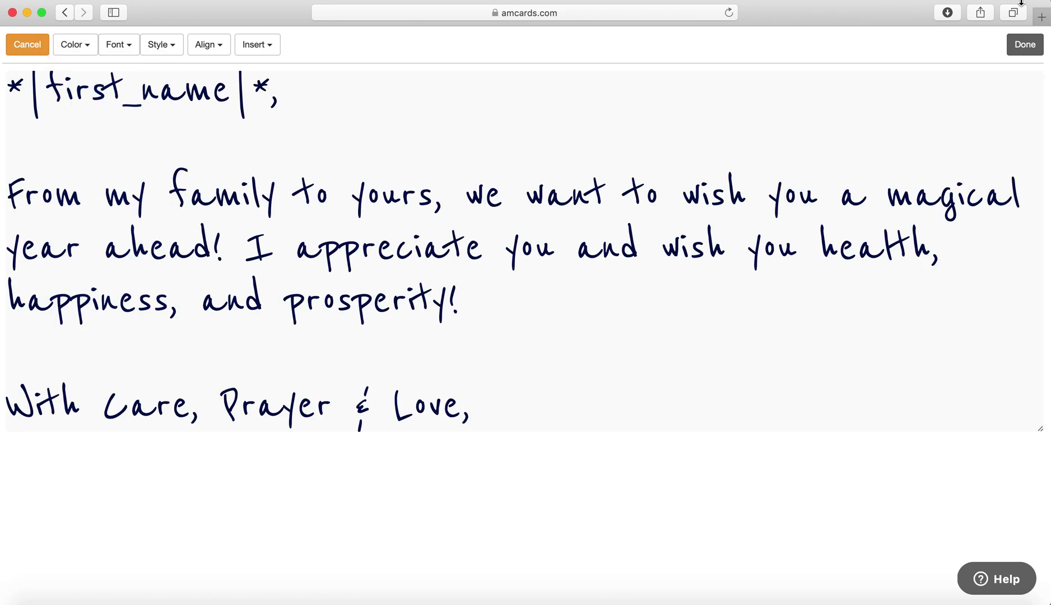
click(1025, 44)
click(623, 169)
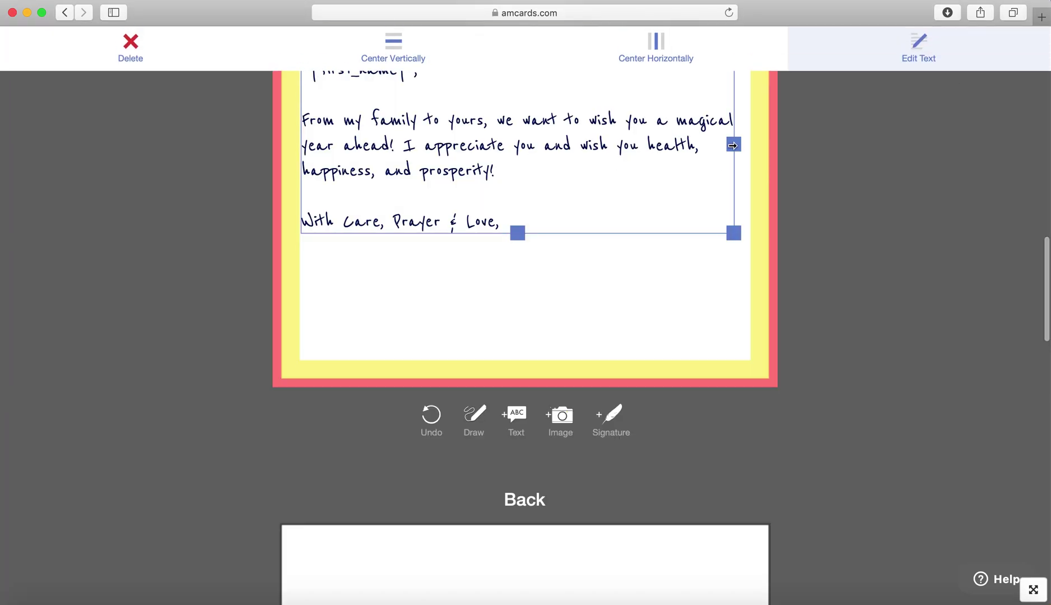
- Scale the message box to the card's full width, move it down and centre it horizontally
drag(733, 145, 683, 145)
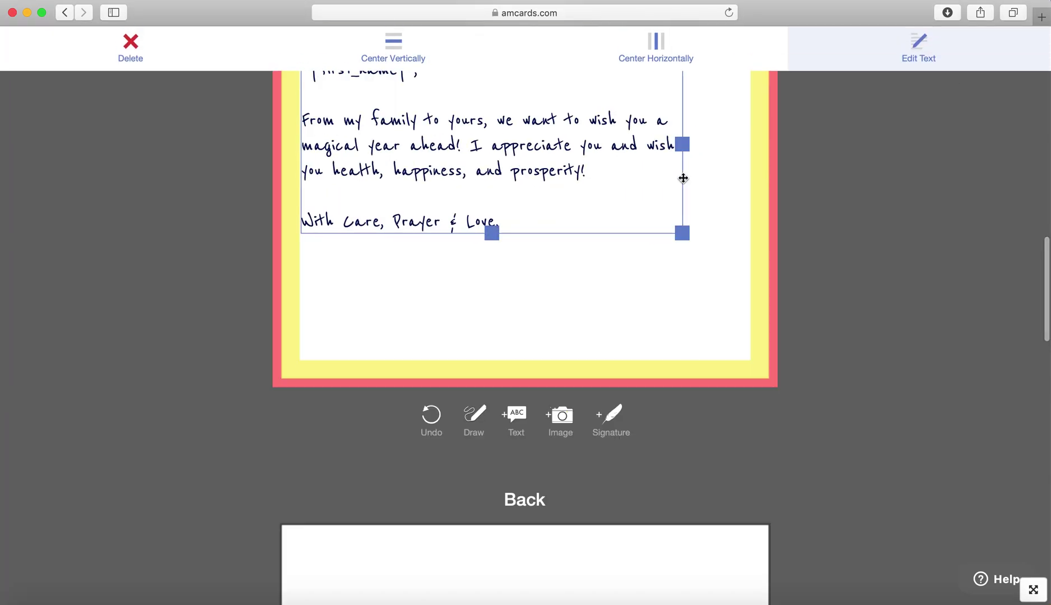
drag(682, 233, 739, 284)
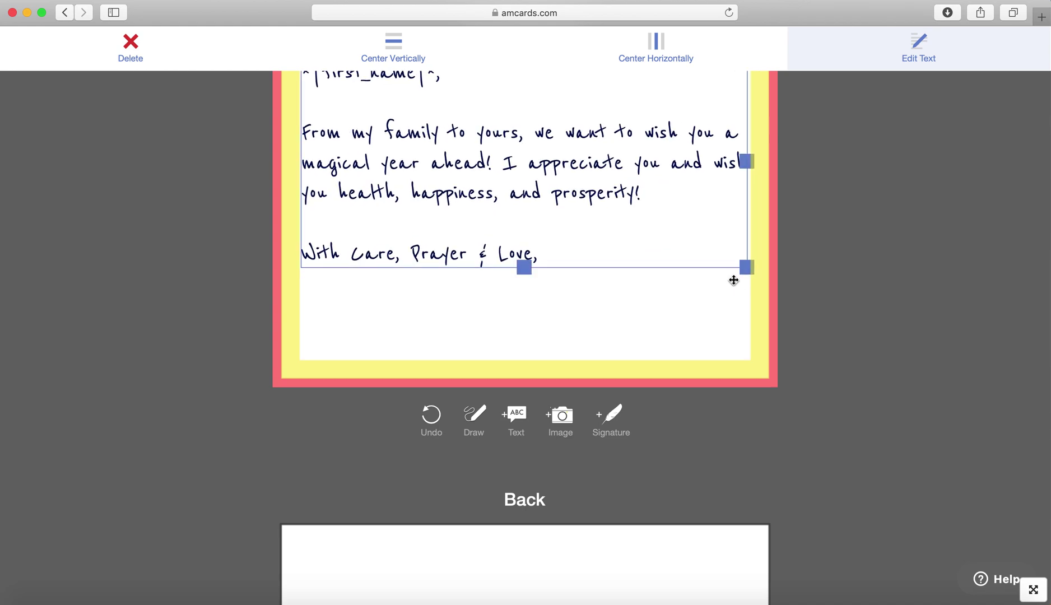
drag(678, 225, 680, 243)
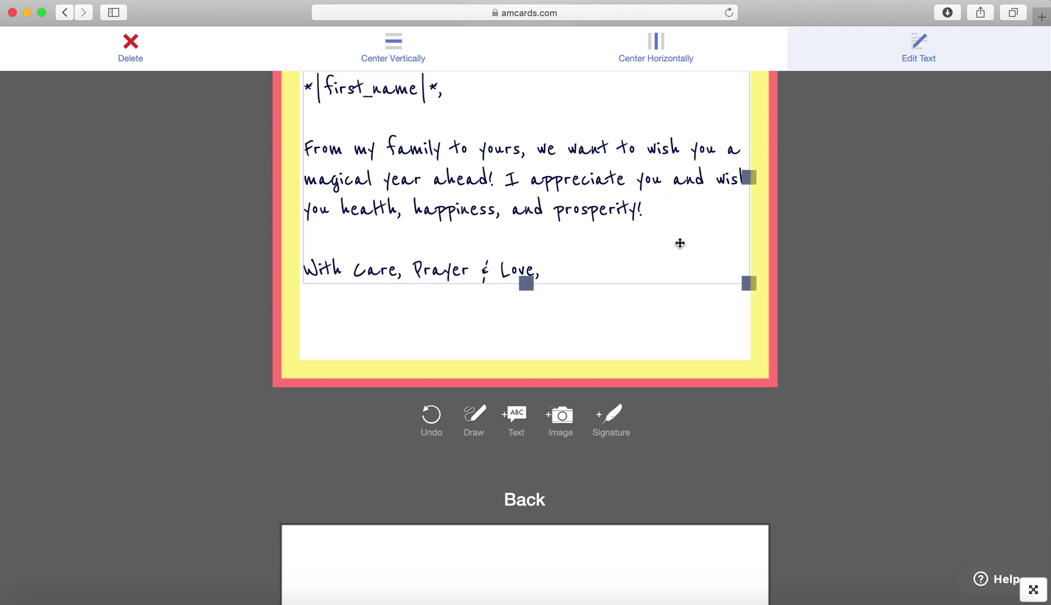
click(657, 43)
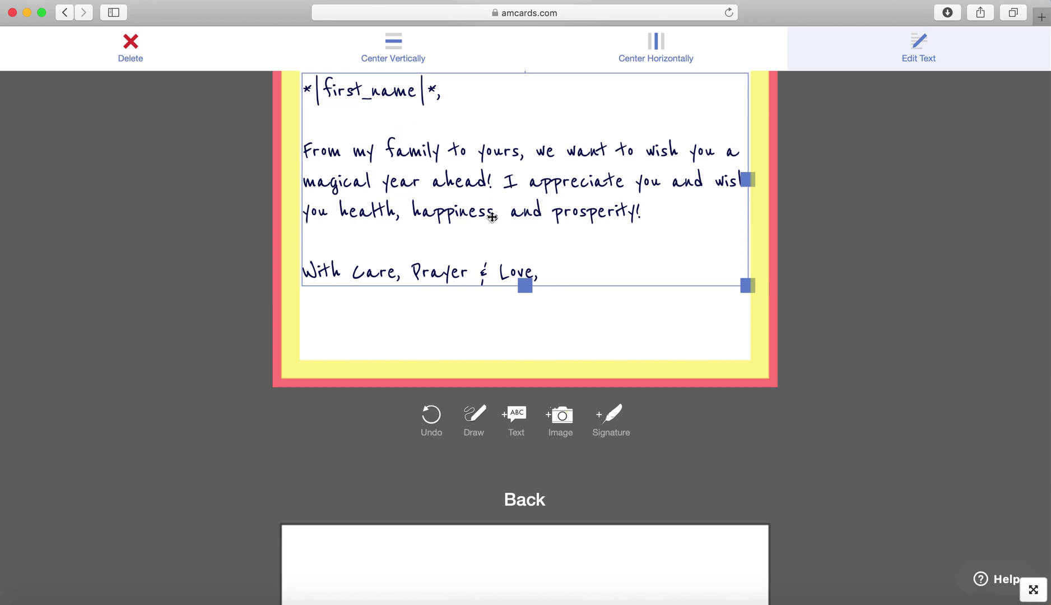
- Place the saved signature and shrink it beside the 'With Care, Prayer & Love,' sign-off
click(611, 418)
click(49, 101)
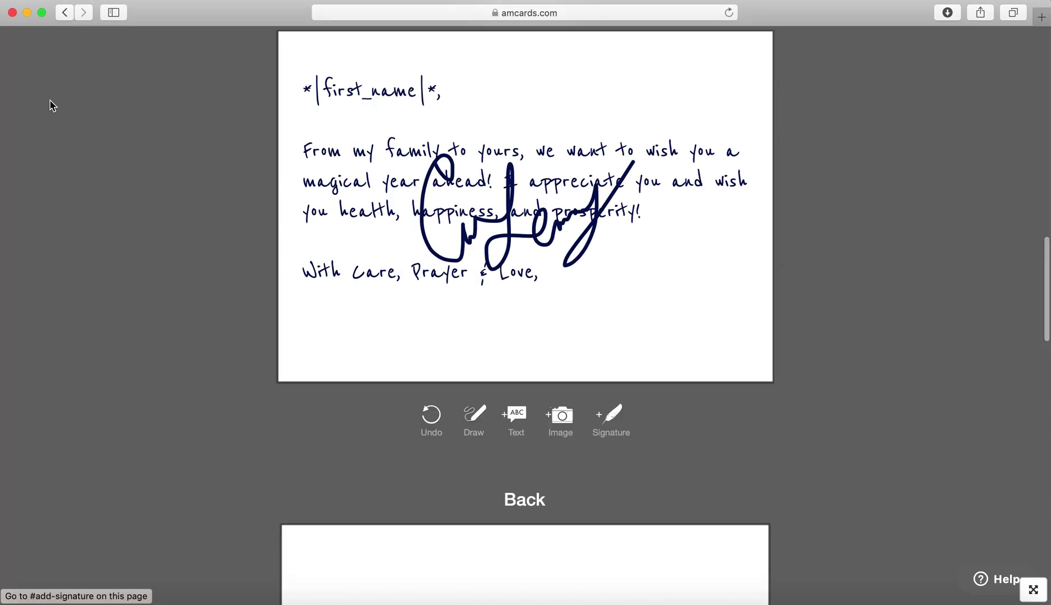
click(487, 223)
drag(649, 279, 560, 226)
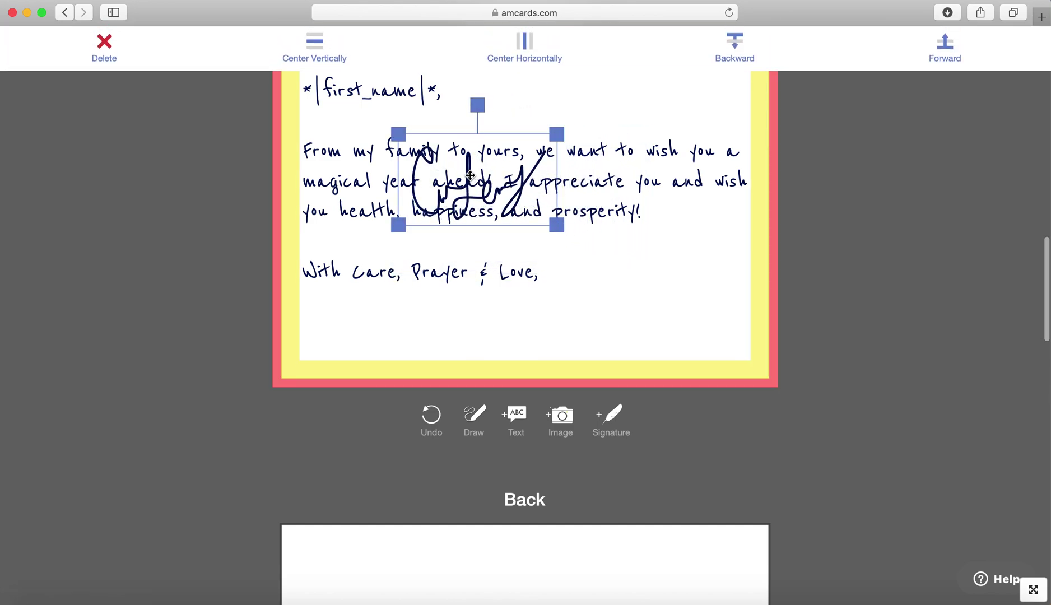
drag(469, 176, 608, 298)
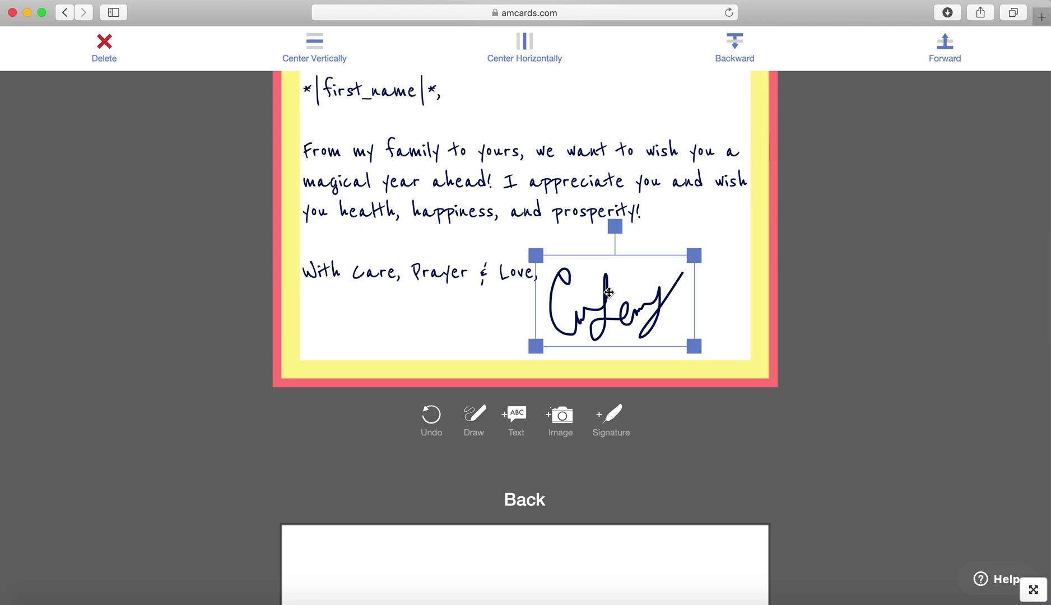
- Tilt the signature slightly counter-clockwise and make it a little smaller
drag(615, 226, 603, 227)
drag(698, 335, 690, 331)
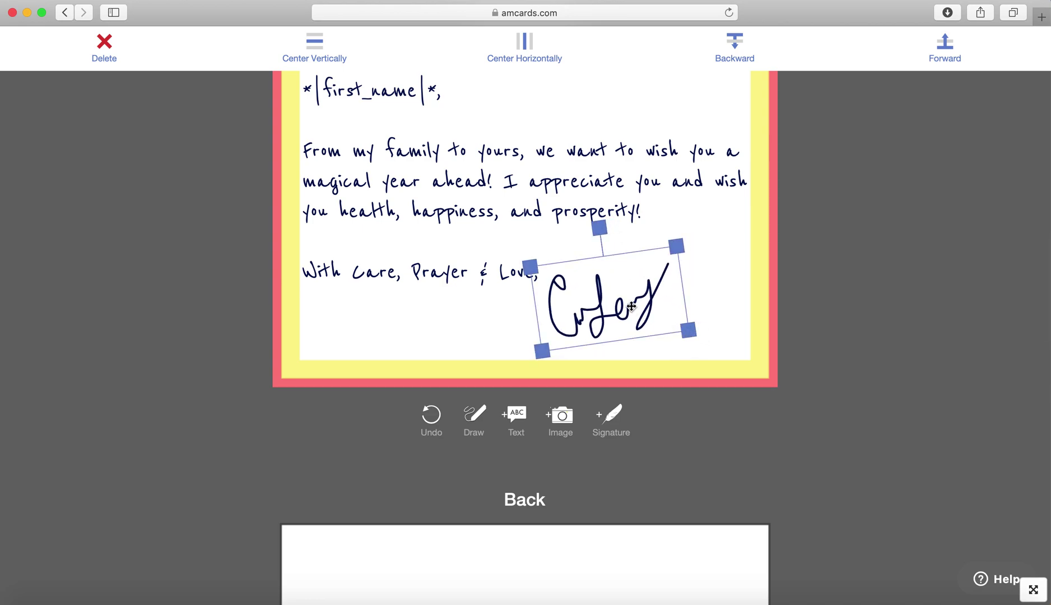
drag(634, 306, 634, 306)
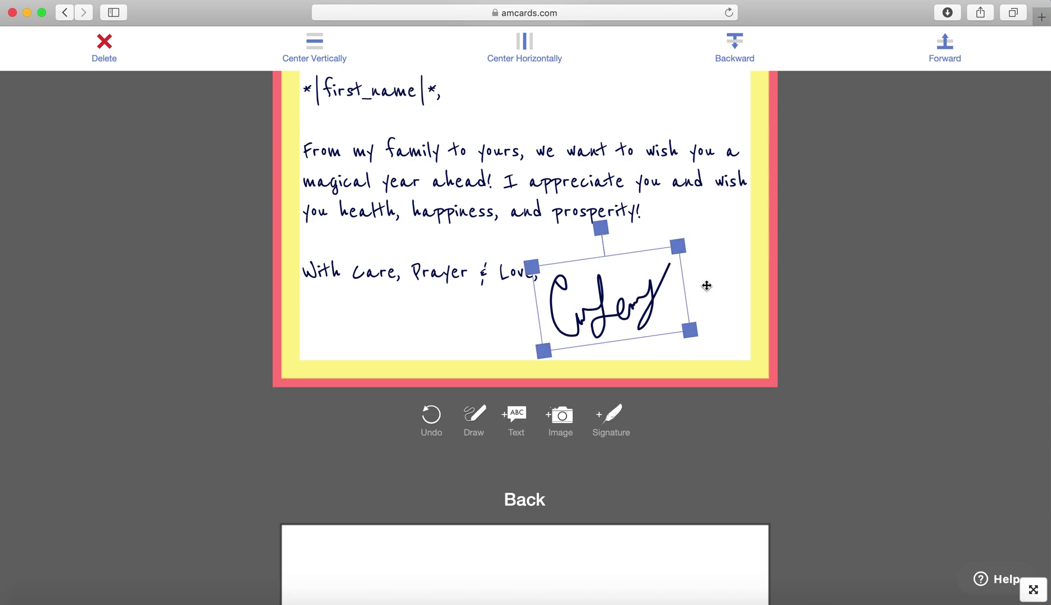
click(707, 285)
click(674, 312)
scroll(606, 303, down, 10)
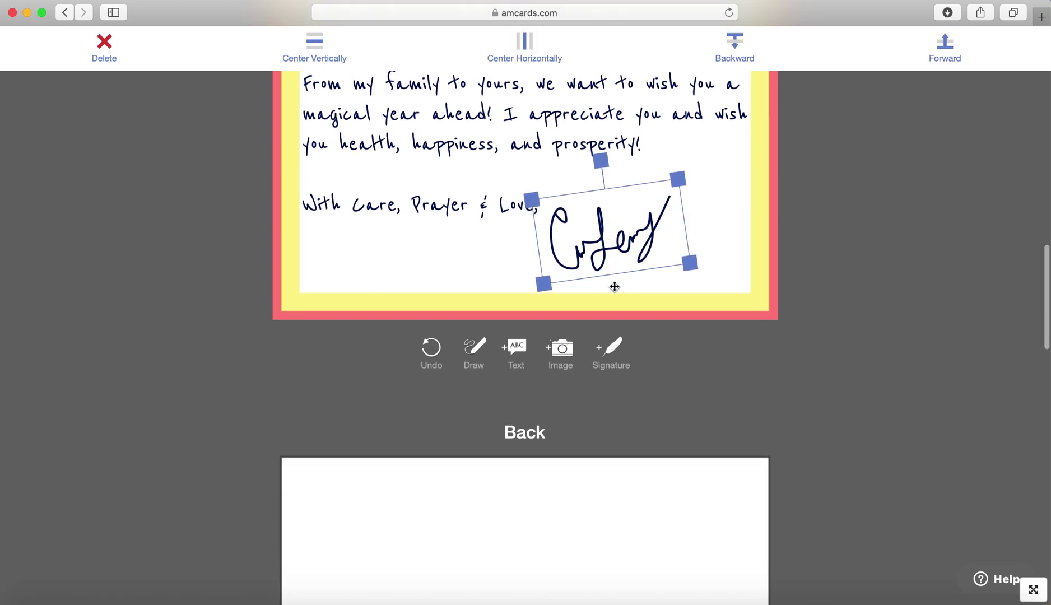
- Delete the back's mailbox logo and AMcards.com text, then fill the back with the branded photo
click(523, 337)
click(106, 51)
click(519, 376)
click(133, 51)
click(559, 486)
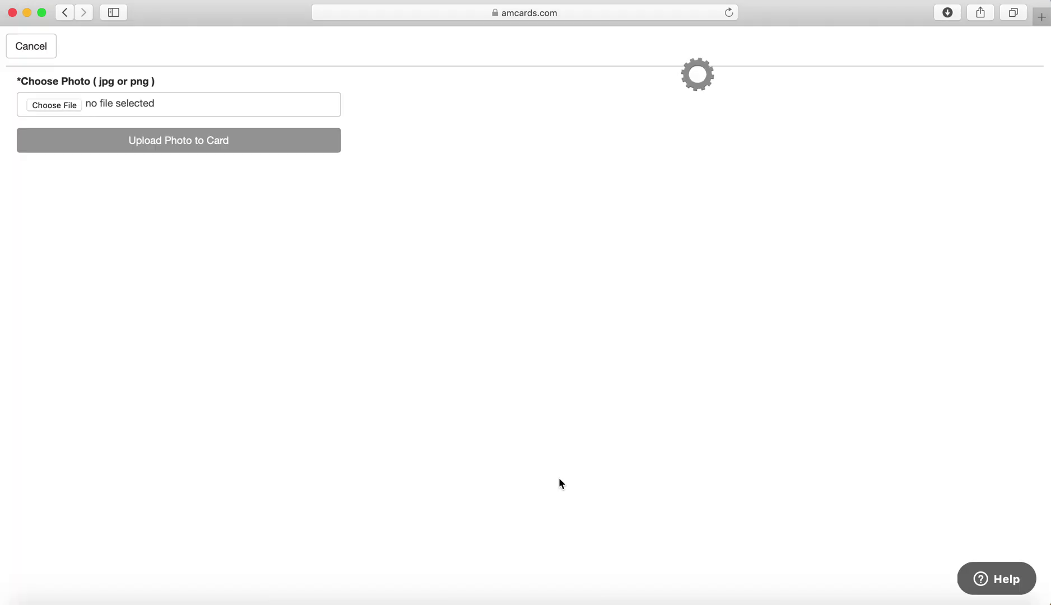
click(637, 377)
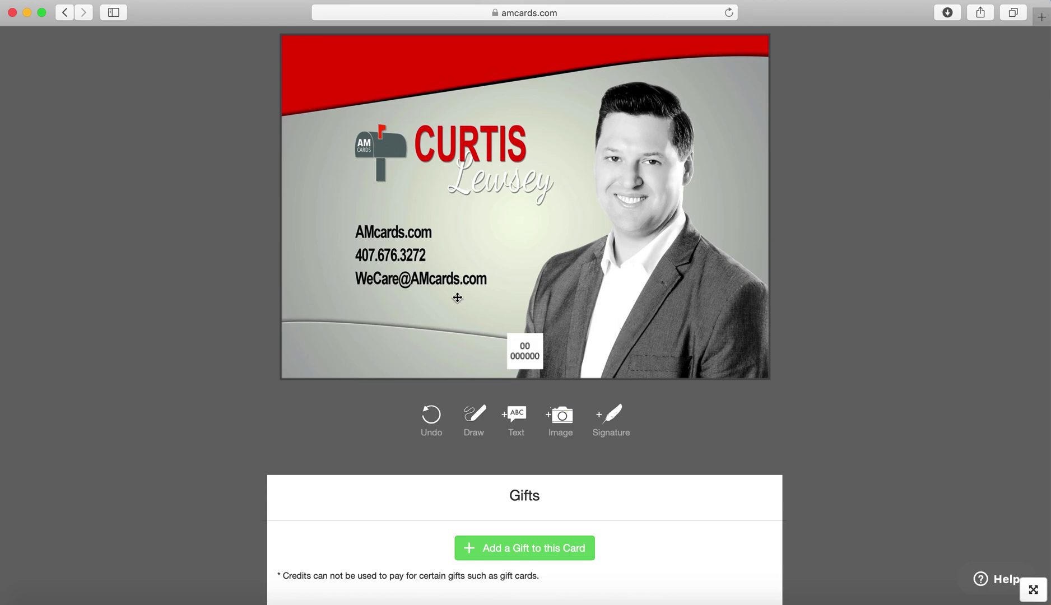
- Add the 6 Gourmet Fudge Brownies gift ($24.2, covered by credits) to the card
scroll(612, 268, down, 3)
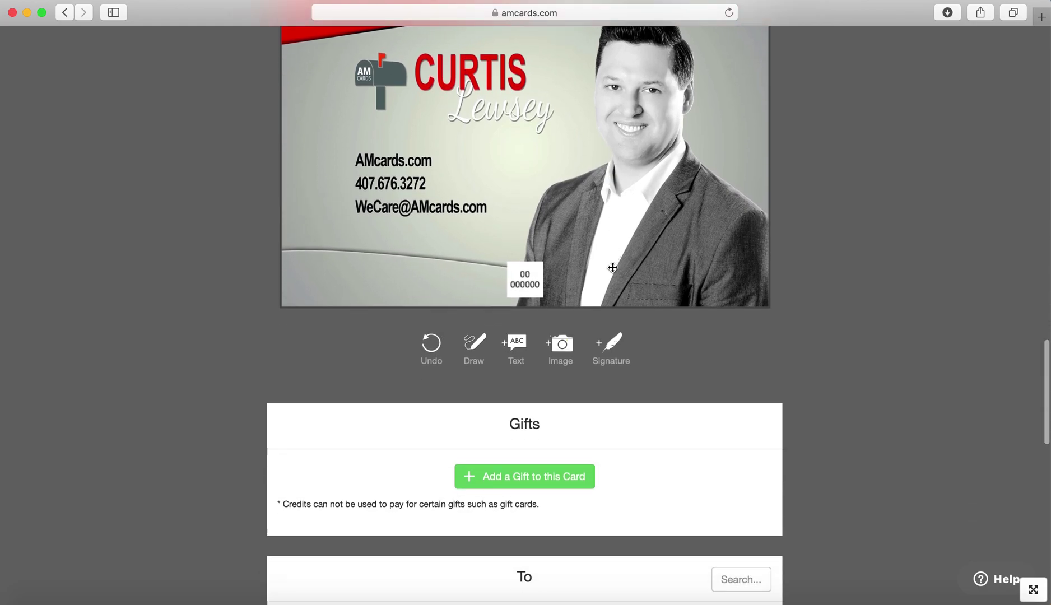
scroll(601, 295, down, 3)
click(539, 359)
scroll(544, 282, down, 2)
scroll(543, 282, down, 20)
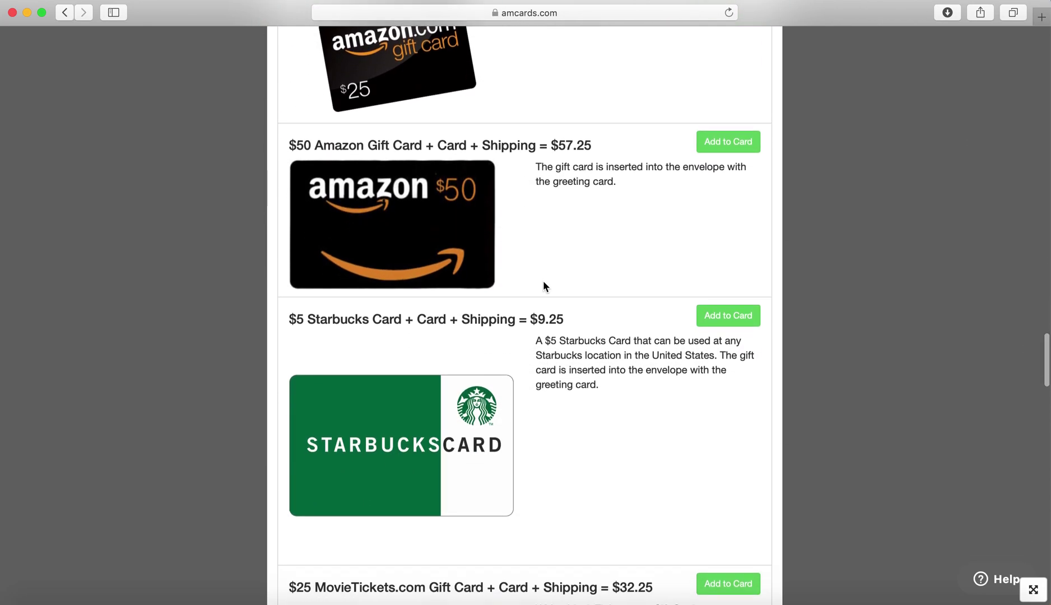
scroll(543, 282, down, 10)
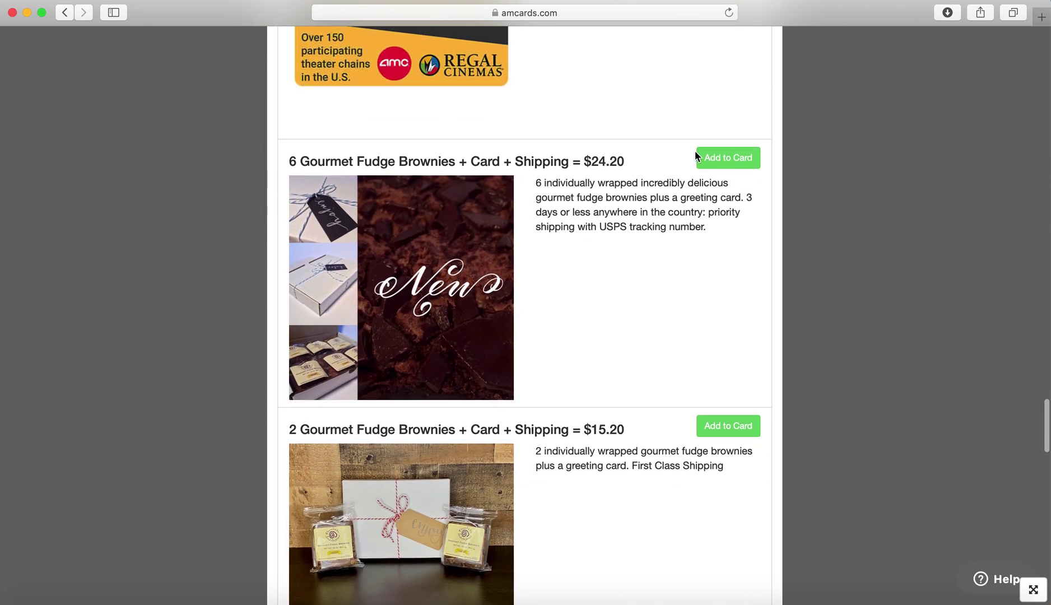
click(726, 161)
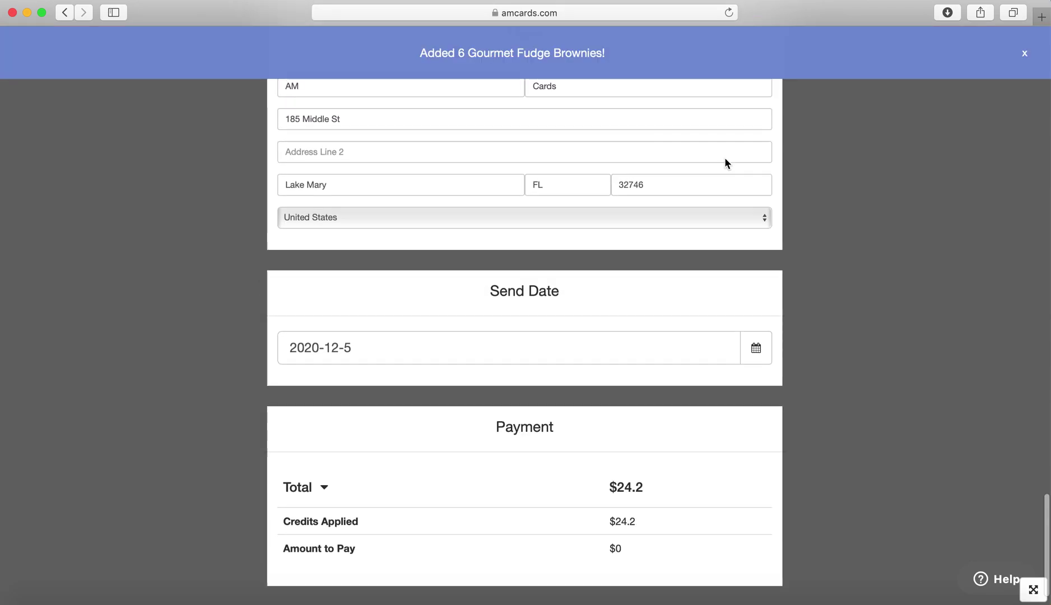
scroll(543, 266, up, 20)
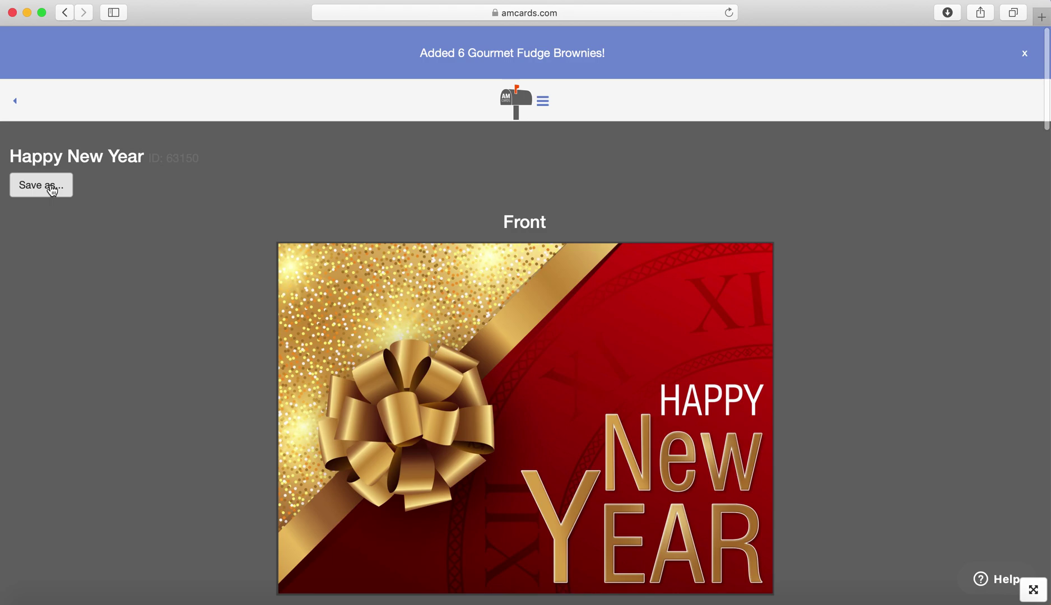
- Save the card as template 'Happy New Year 2021' and dismiss the three notification banners
click(52, 190)
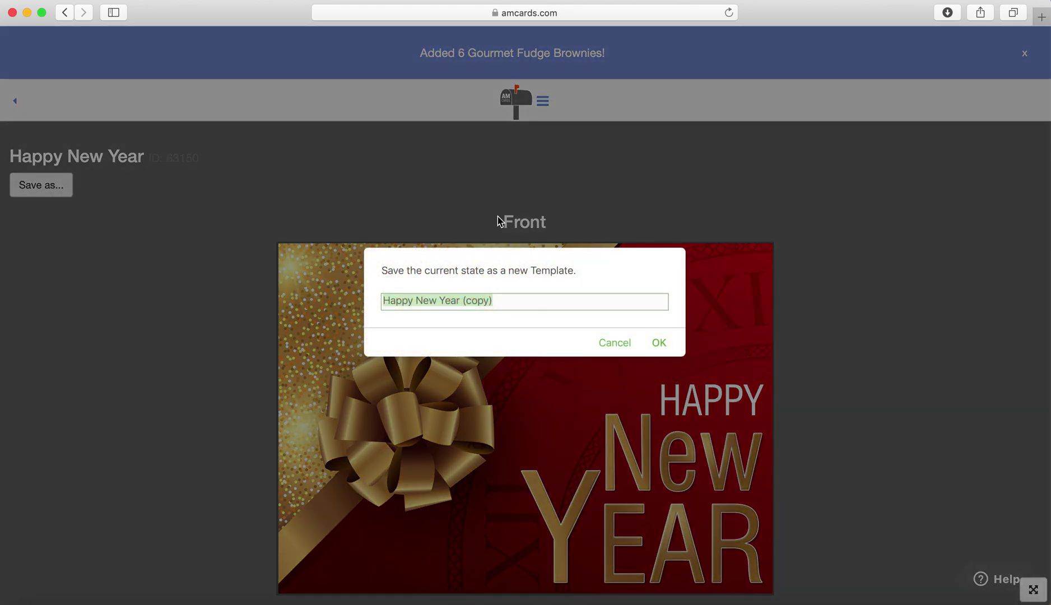
click(509, 308)
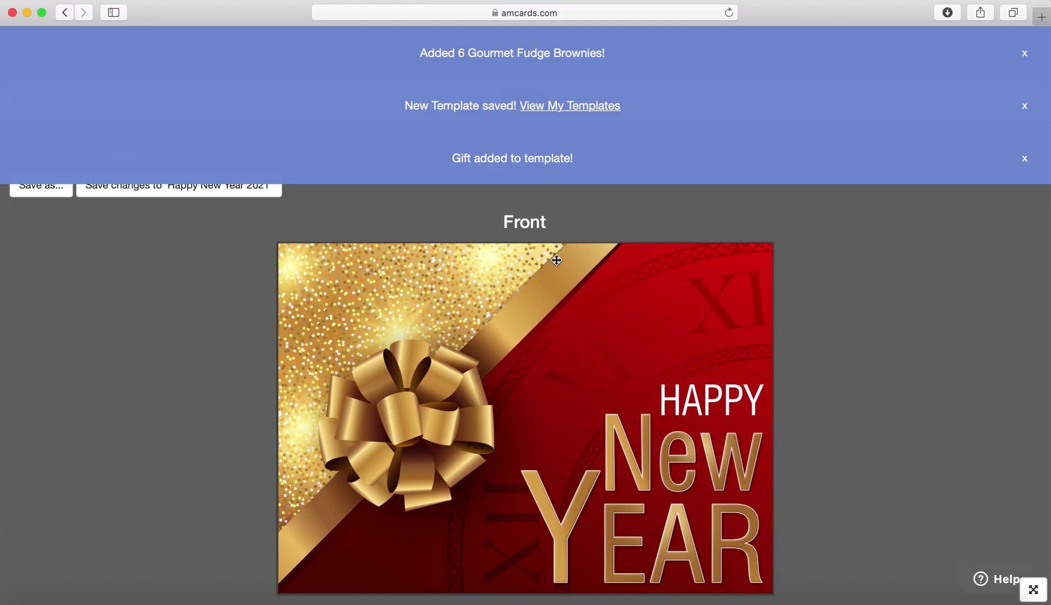
click(1025, 53)
click(1025, 53)
click(1027, 55)
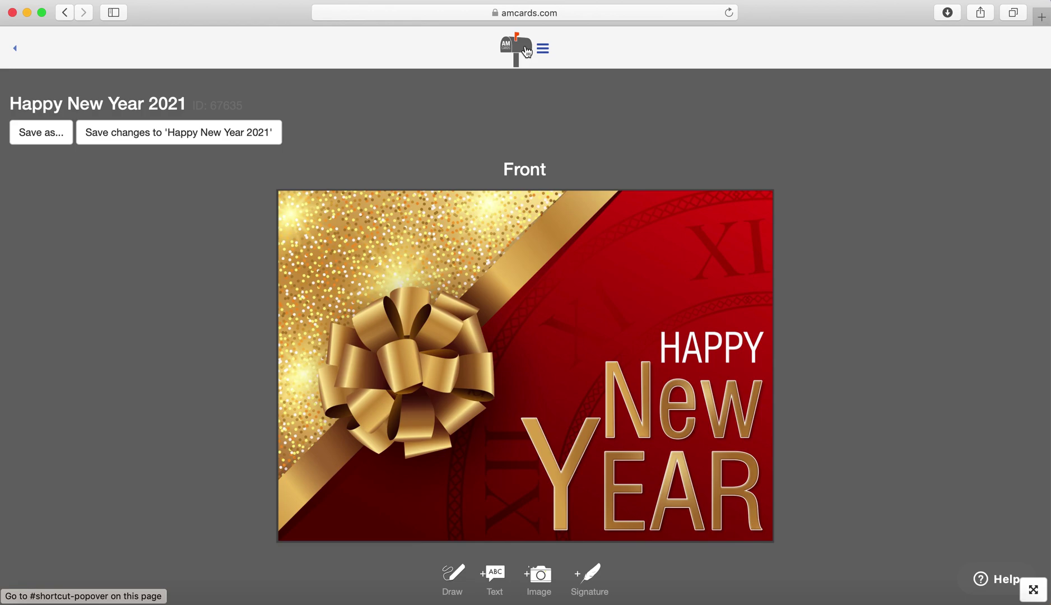
click(528, 53)
- Filter the card gallery to My Templates and open the Happy New Year 2021 card
click(516, 155)
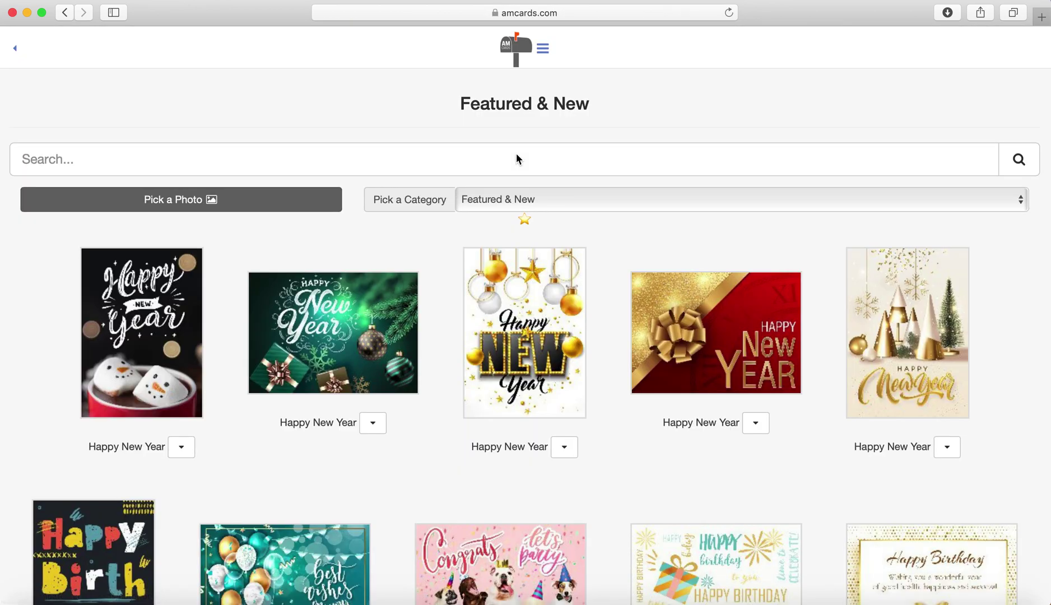
click(547, 199)
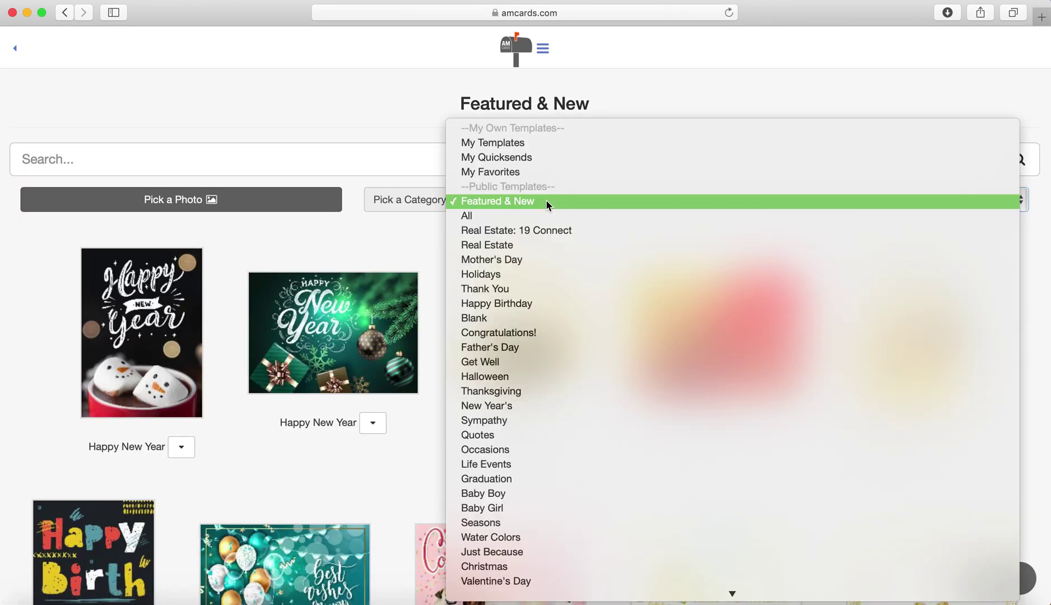
click(520, 144)
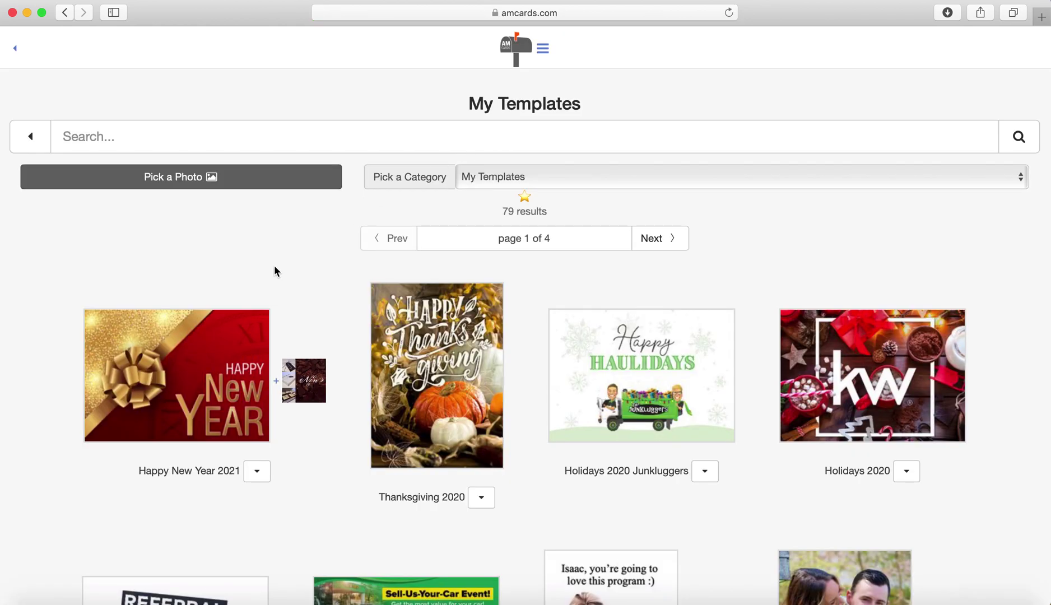
click(194, 387)
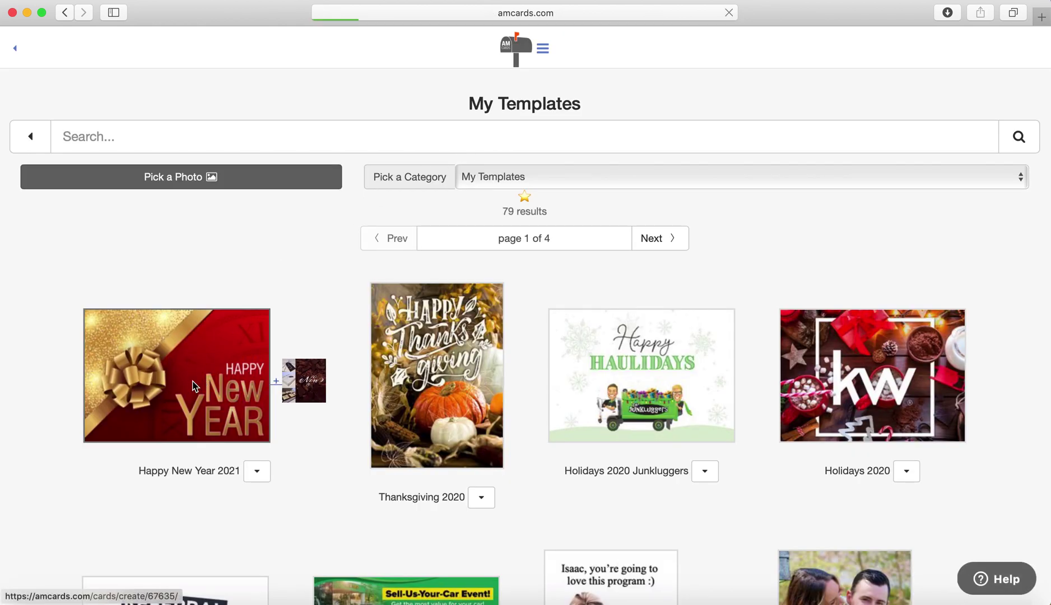